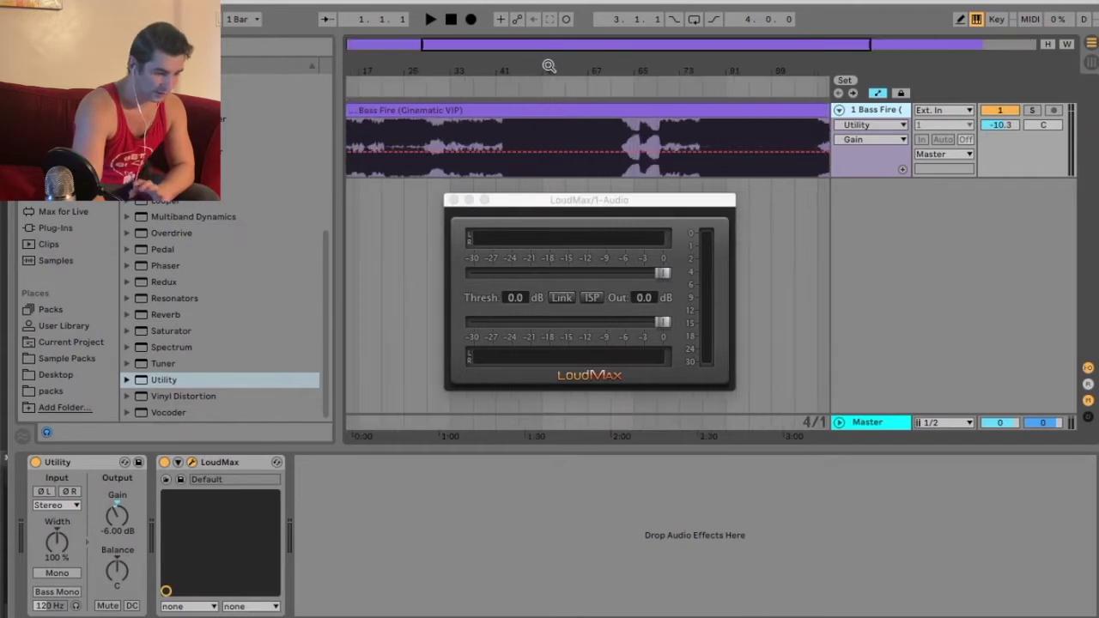
# Select the Utility device (-6.00 dB gain) on the Bass Fire track's chain
pyautogui.scroll(3, 544, 67)
pyautogui.click(70, 464)
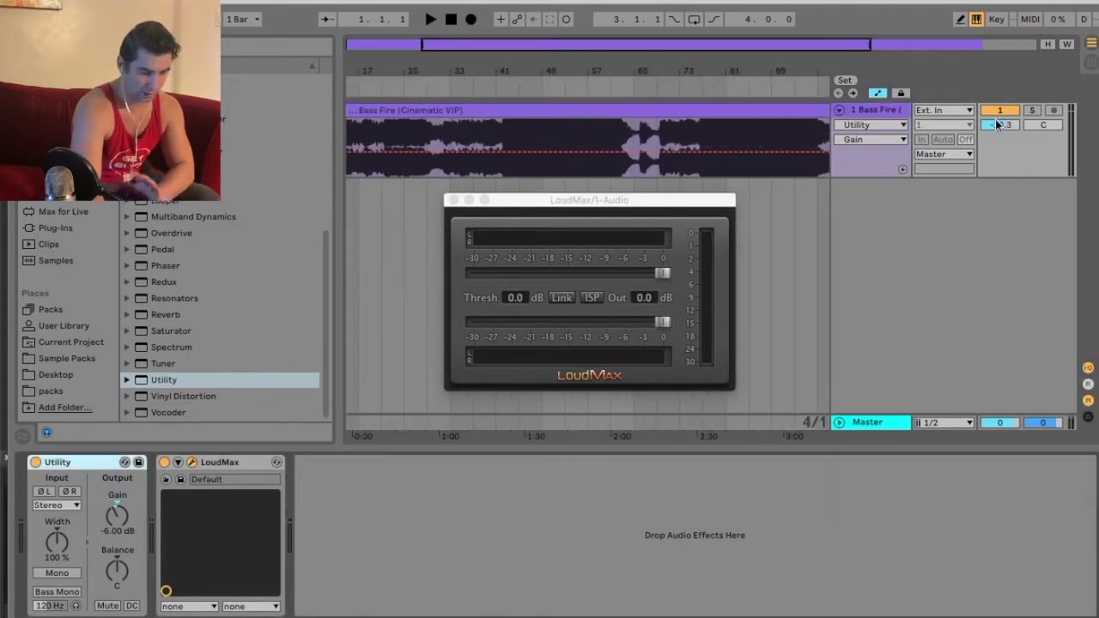
# Start playback from around bar 45 and move the LoudMax window higher
pyautogui.scroll(-3, 625, 69)
pyautogui.click(556, 83)
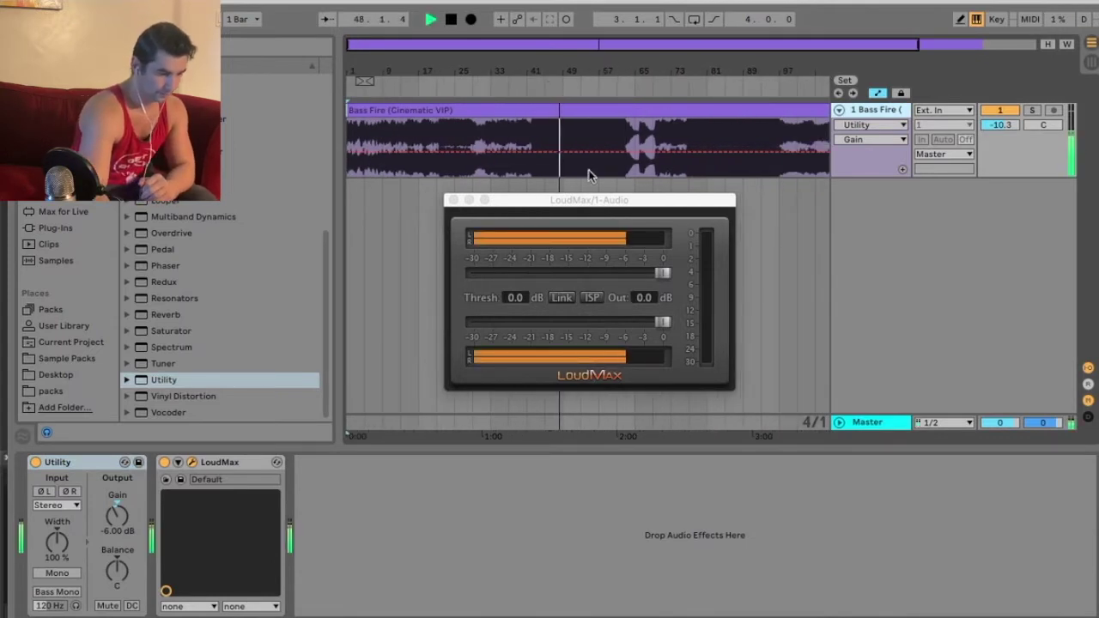
pyautogui.moveTo(594, 202); pyautogui.dragTo(594, 162)
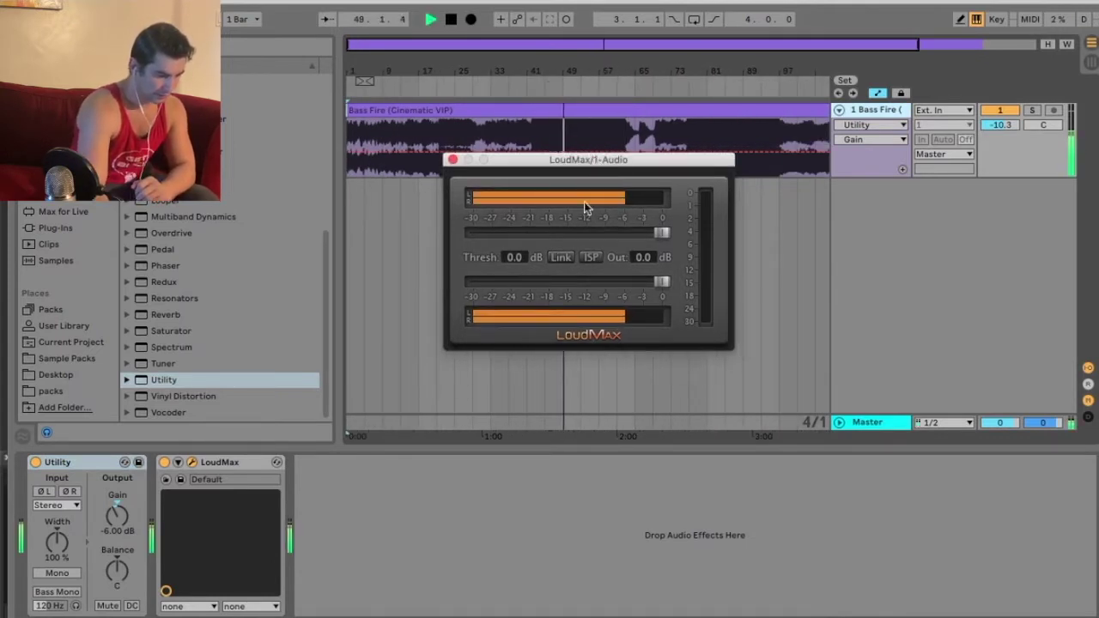
# Adjust LoudMax's output ceiling, toggle Link and ISP, and restart playback
pyautogui.moveTo(651, 287); pyautogui.dragTo(692, 302)
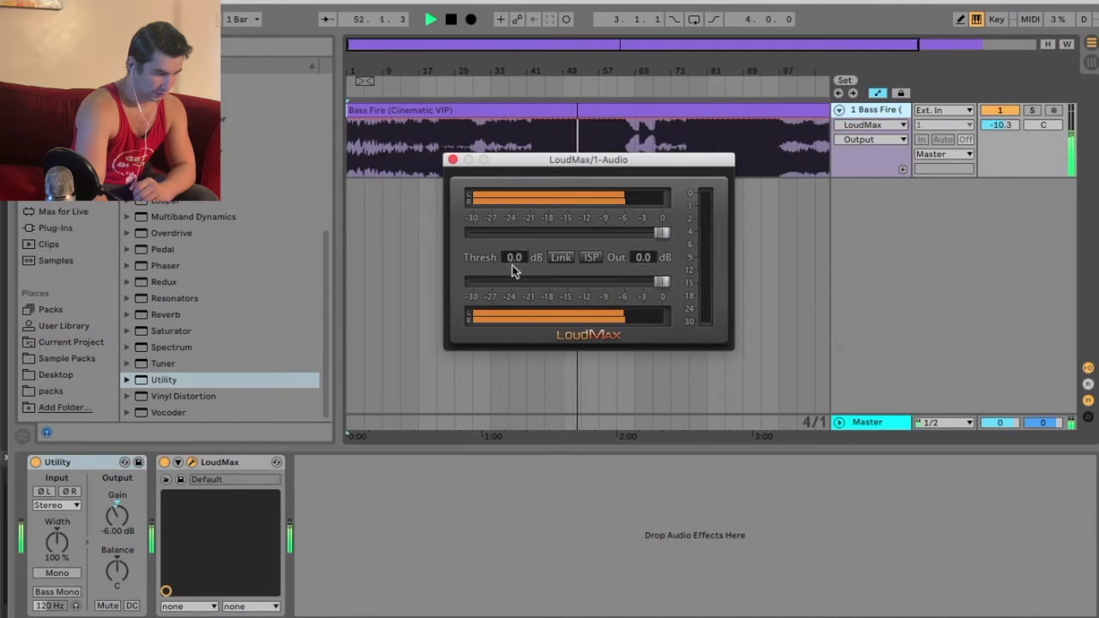
pyautogui.click(559, 259)
pyautogui.click(591, 259)
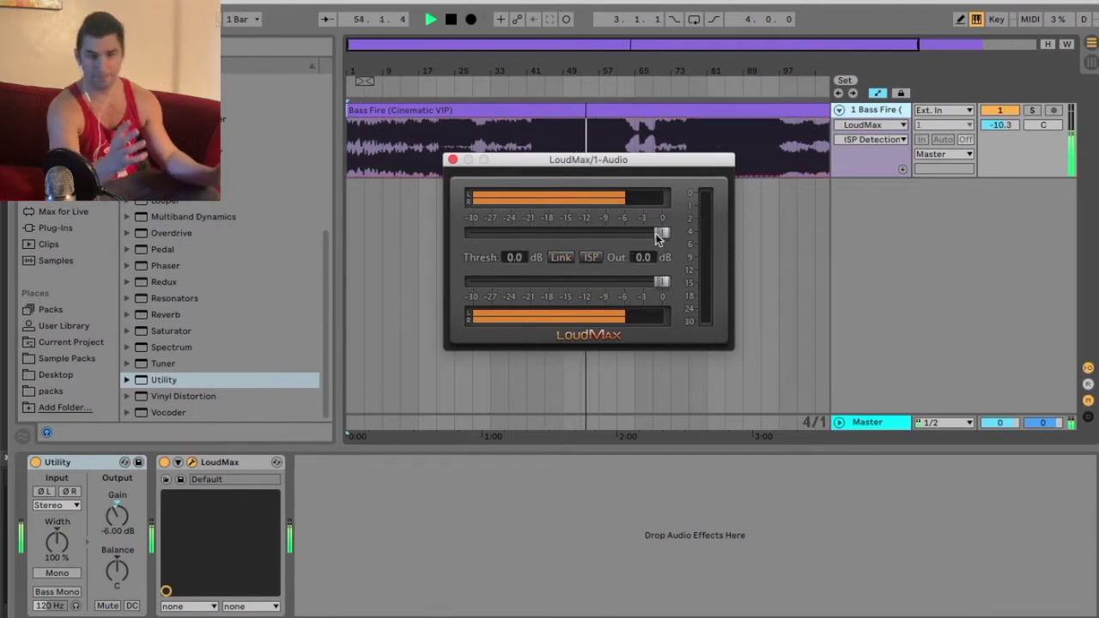
pyautogui.press('space')
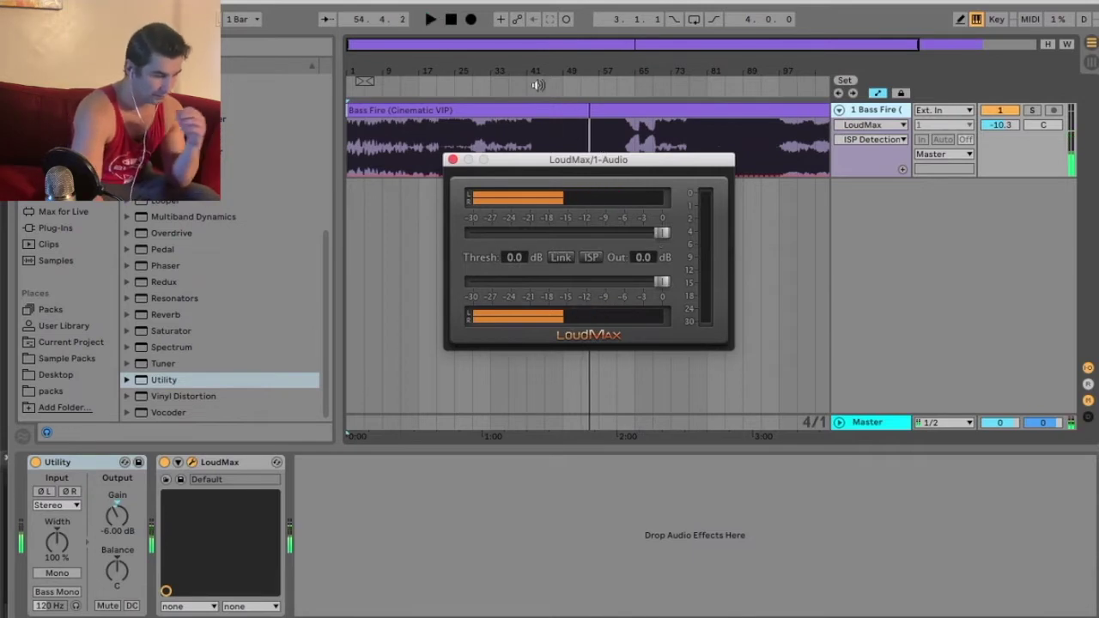
pyautogui.press('space')
pyautogui.click(665, 237)
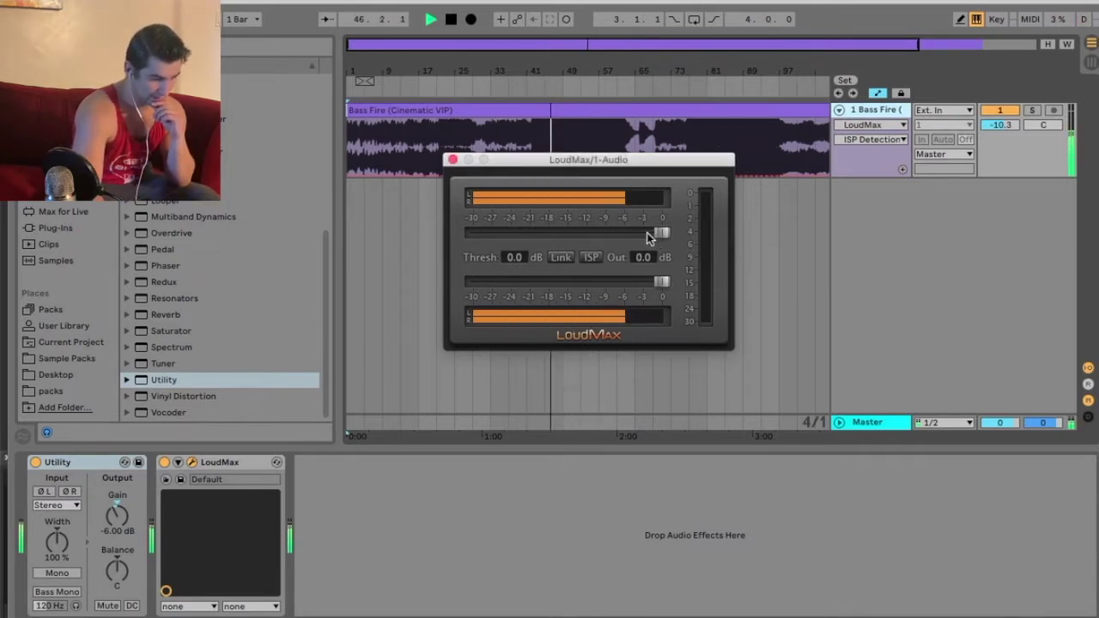
# Pull LoudMax's threshold to about -11 dB, settle it at -6.3 dB, then stop and close LoudMax
pyautogui.moveTo(653, 233); pyautogui.dragTo(590, 238)
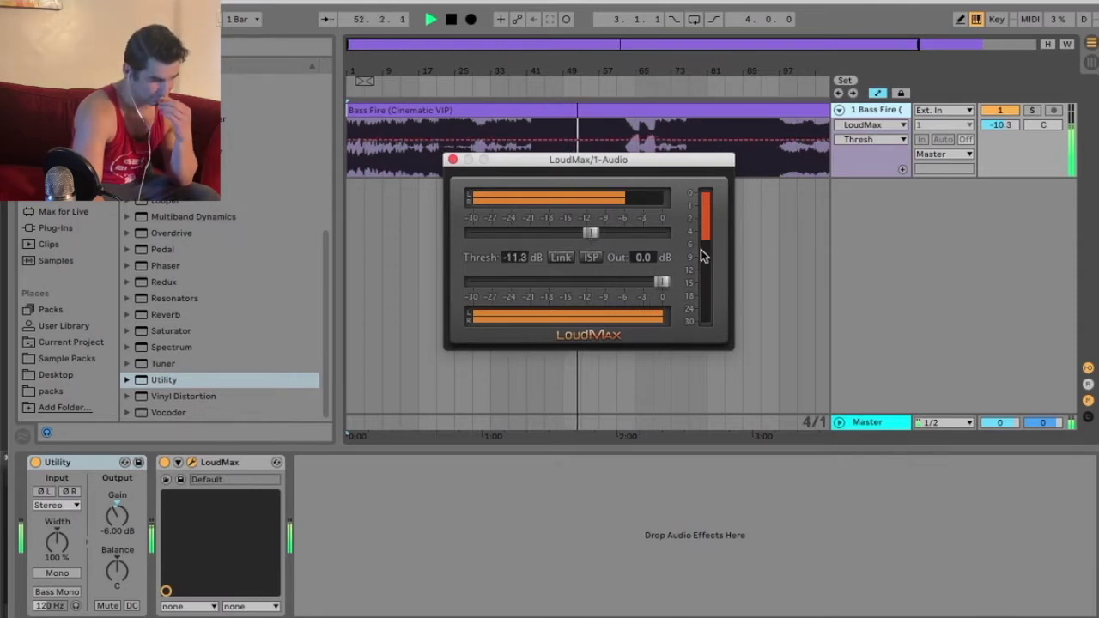
pyautogui.moveTo(597, 235); pyautogui.dragTo(623, 241)
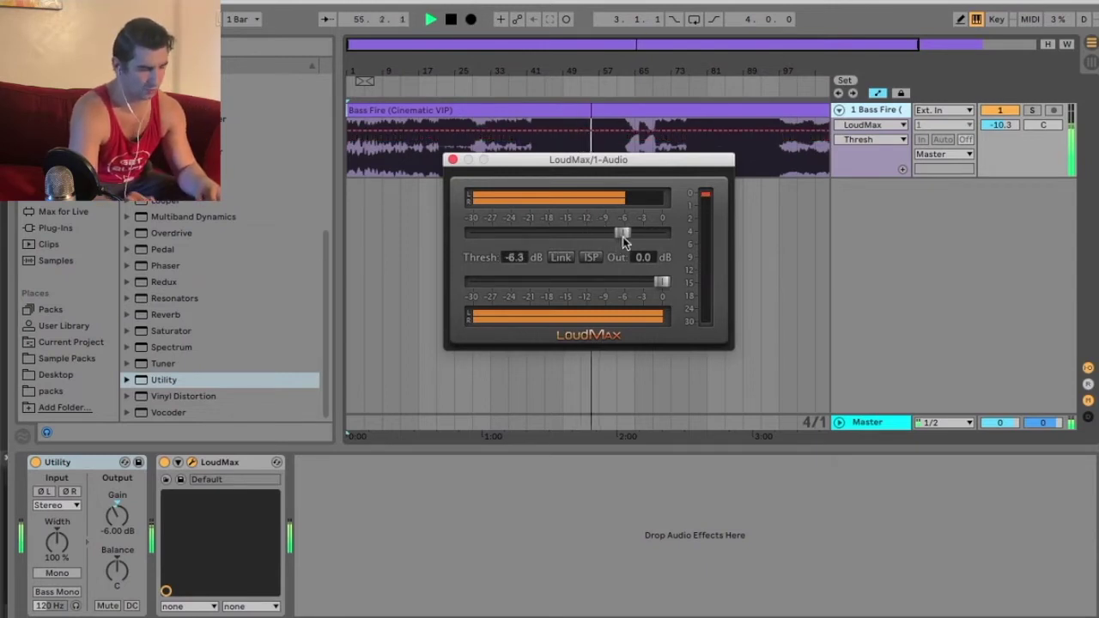
pyautogui.press('space')
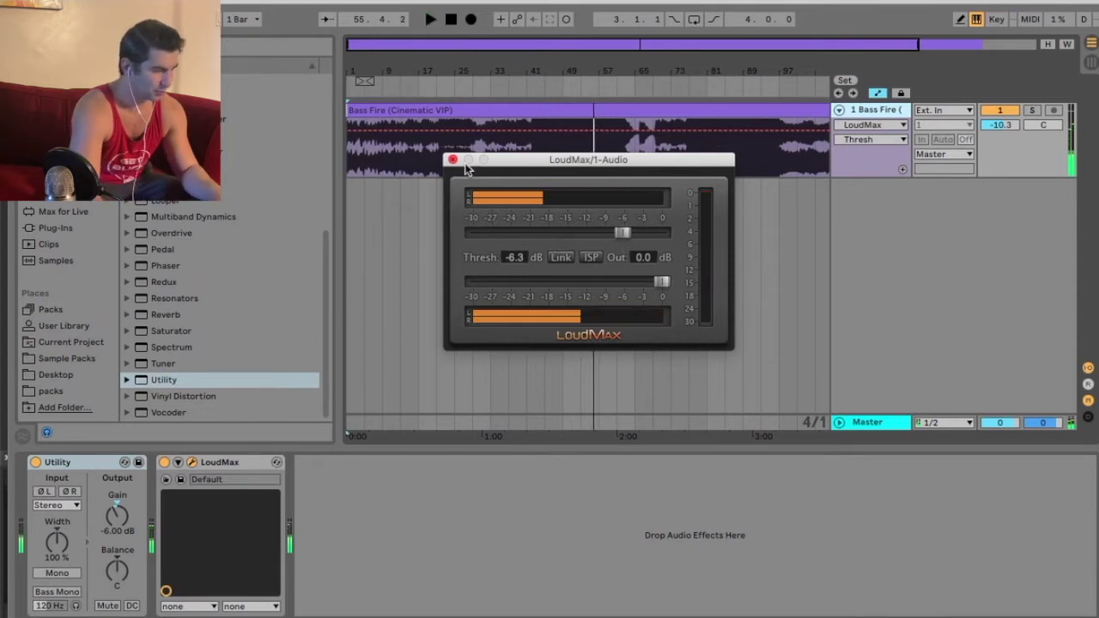
pyautogui.click(452, 159)
# Insert a new MIDI track and delete the Bass Fire track
pyautogui.rightClick(877, 111)
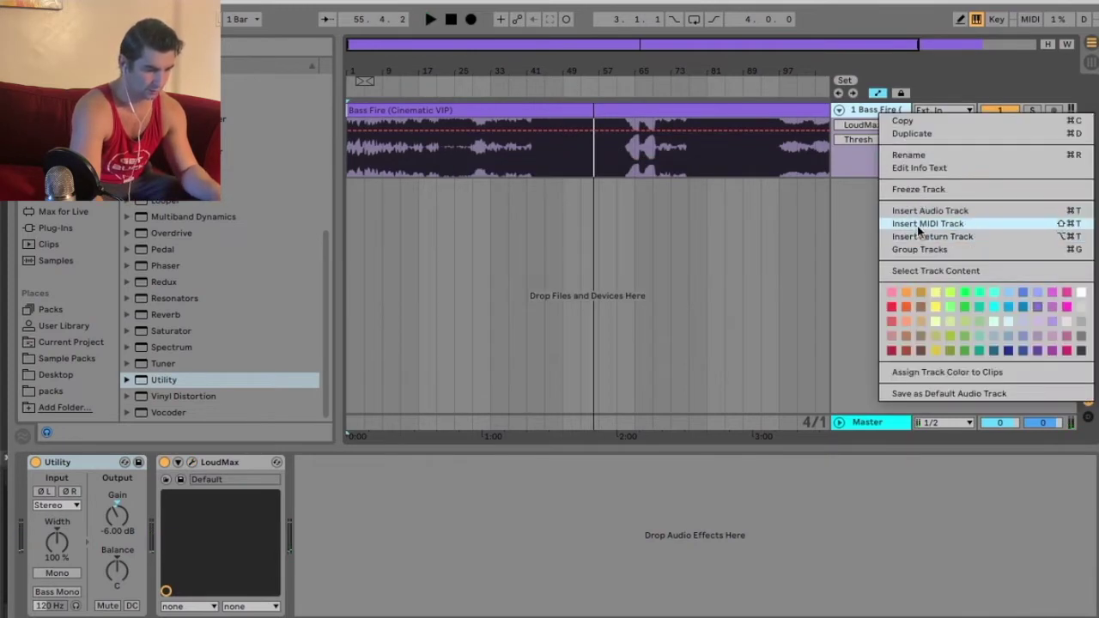
pyautogui.click(917, 225)
pyautogui.click(871, 116)
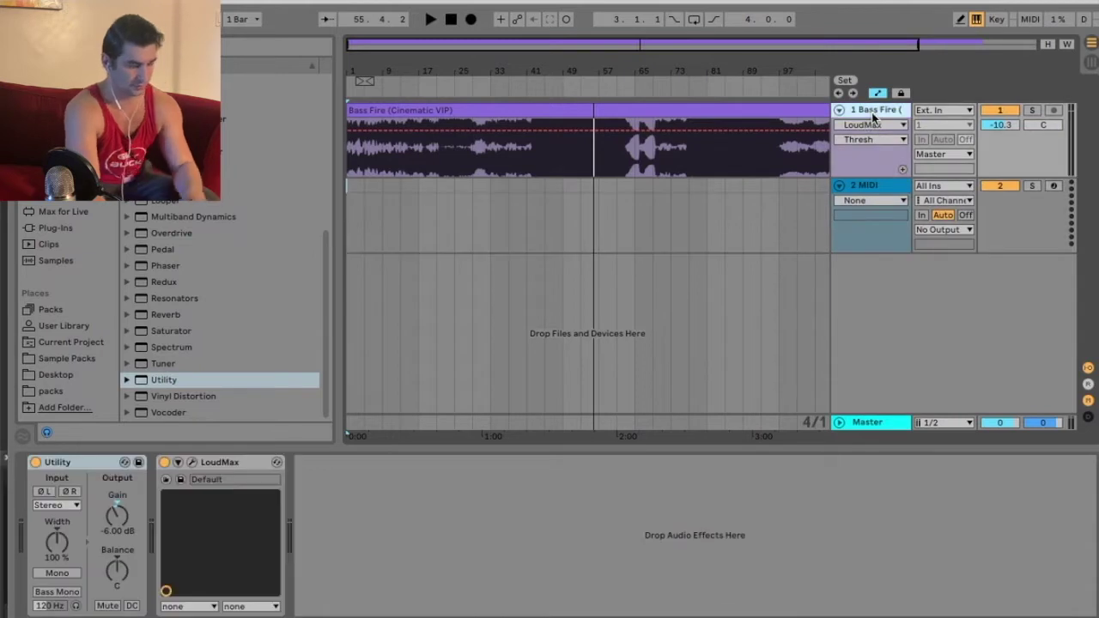
pyautogui.press('Delete')
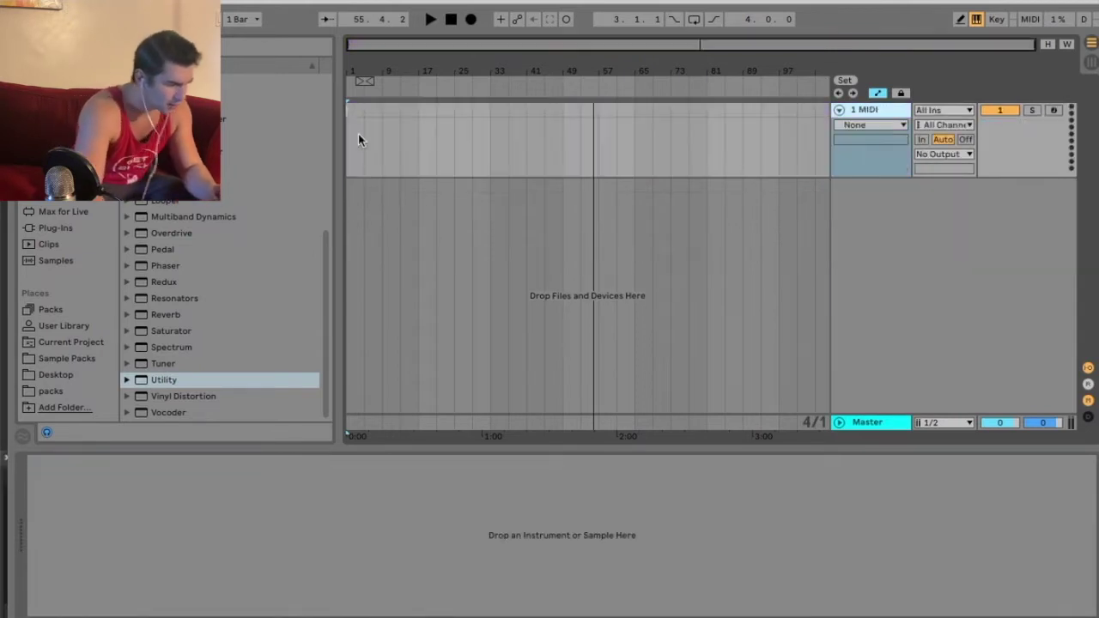
# Create an empty MIDI clip over the selected bars and fill it with repeating C1 notes
pyautogui.moveTo(348, 106); pyautogui.dragTo(418, 109)
pyautogui.rightClick(417, 112)
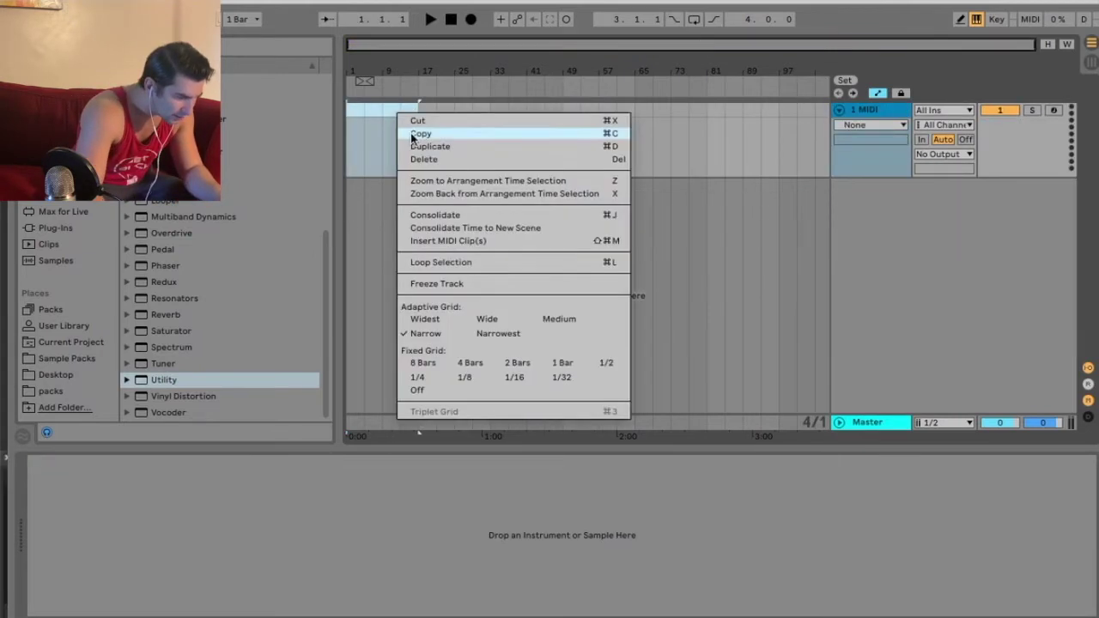
pyautogui.click(461, 244)
pyautogui.moveTo(264, 514); pyautogui.dragTo(306, 515)
pyautogui.press('Right')
pyautogui.press('Right')
pyautogui.press('Right')
pyautogui.press('Right')
pyautogui.press('Right')
pyautogui.press('Right')
pyautogui.press('Right')
pyautogui.press('Right')
pyautogui.press('Right')
pyautogui.press('Right')
pyautogui.press('Right')
pyautogui.press('Right')
pyautogui.press('Right')
pyautogui.press('Right')
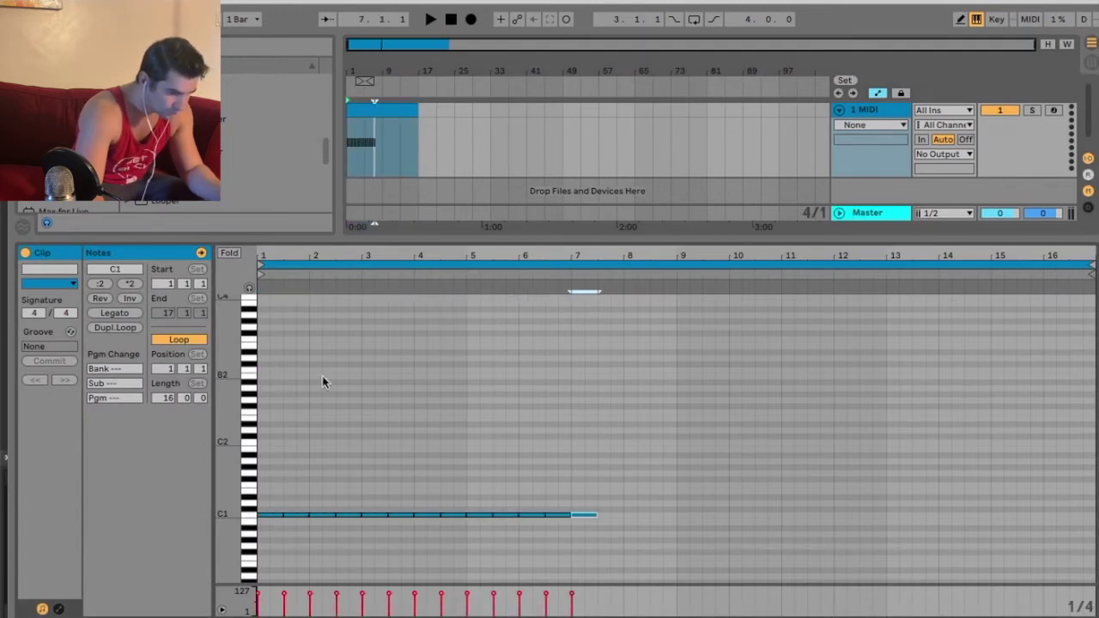
# Enlarge the arrangement area and zoom in on the new clip
pyautogui.moveTo(381, 241); pyautogui.dragTo(383, 352)
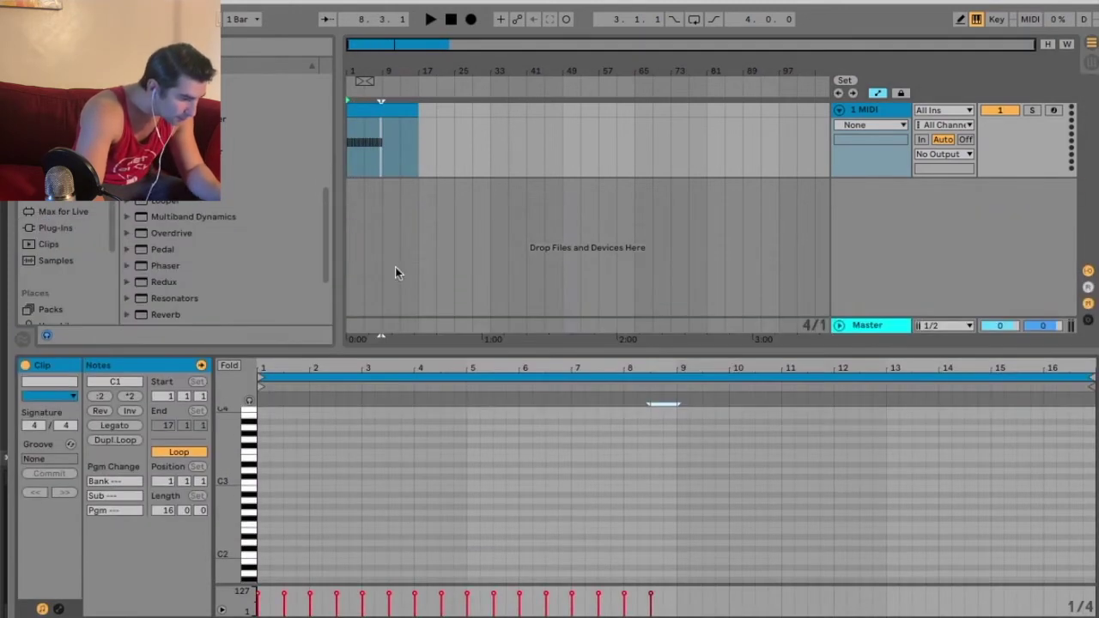
pyautogui.click(492, 123)
pyautogui.press('+')
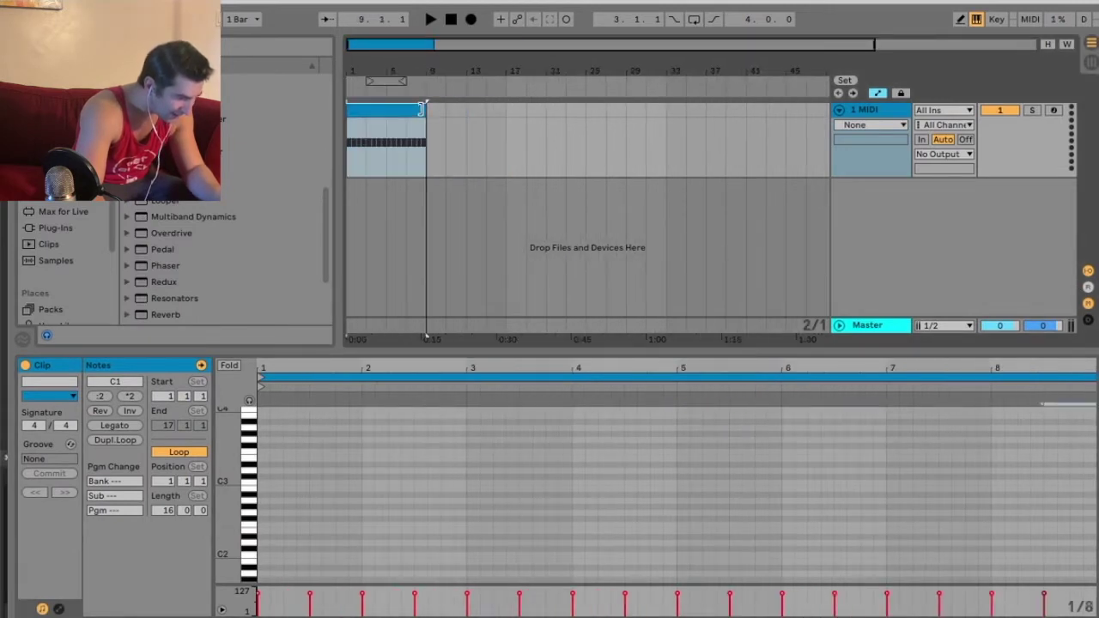
pyautogui.click(96, 228)
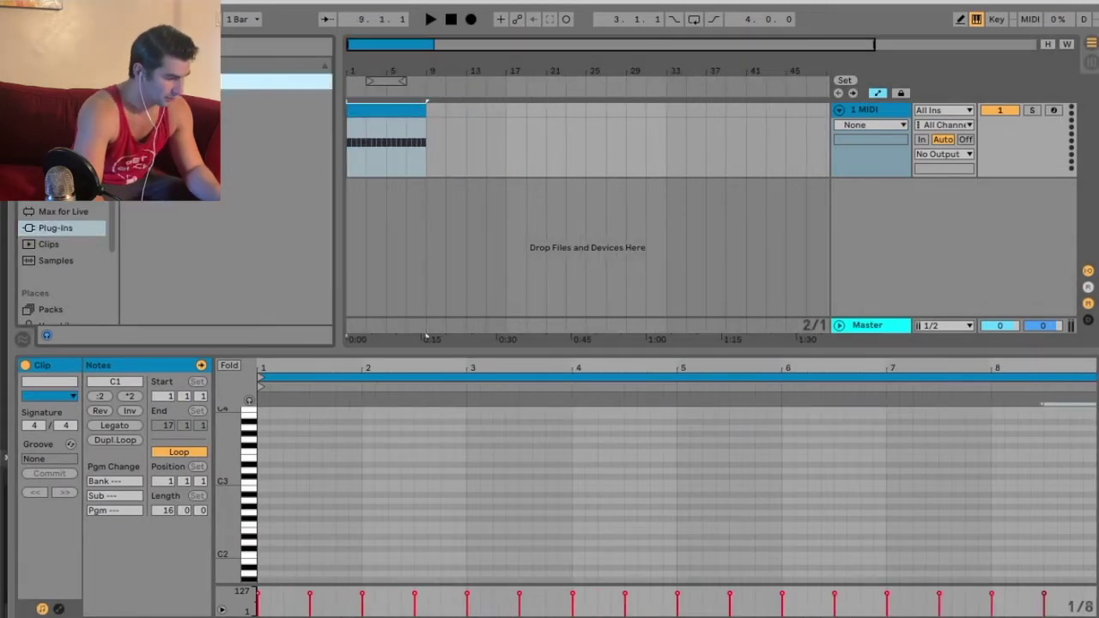
# Load Serum onto the MIDI track and browse its G-Madness presets
pyautogui.scroll(-5, 269, 268)
pyautogui.moveTo(220, 203); pyautogui.dragTo(535, 248)
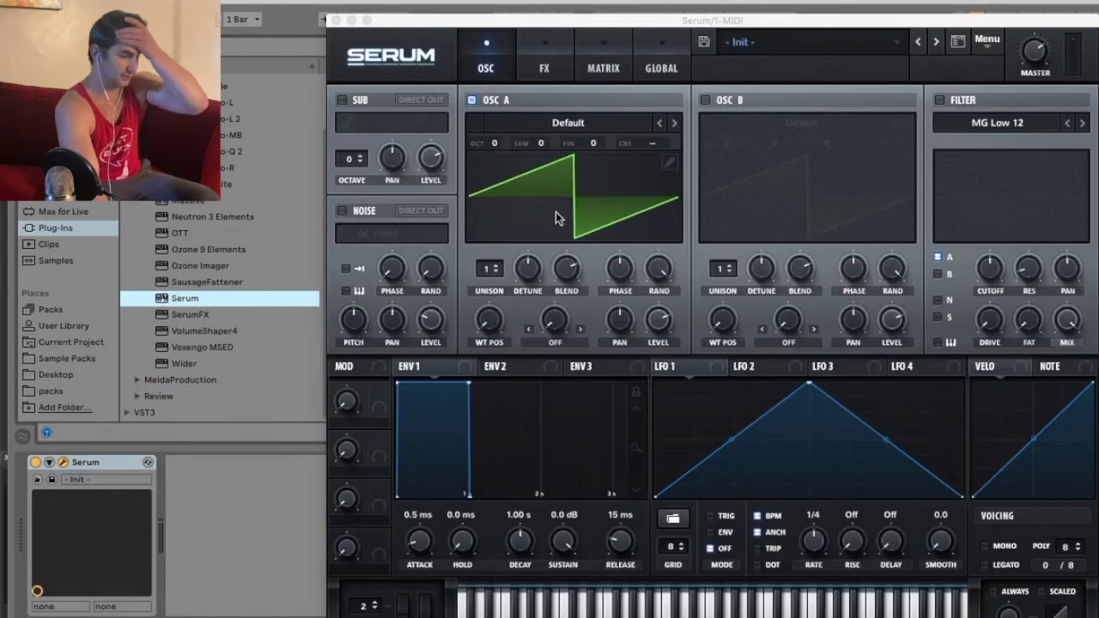
pyautogui.click(762, 42)
pyautogui.moveTo(918, 284)
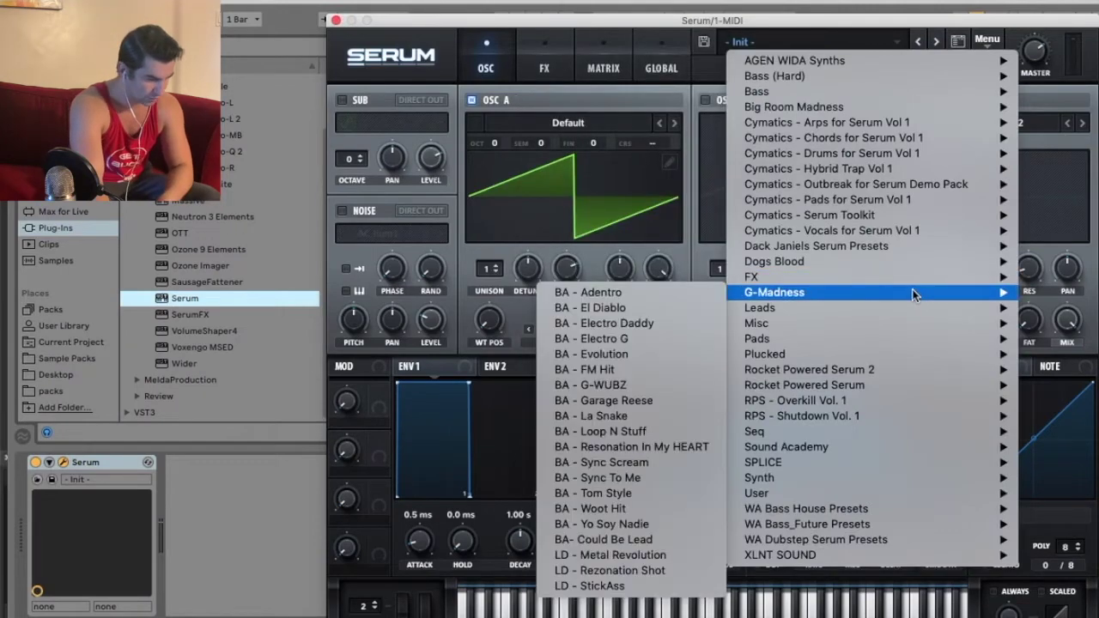
pyautogui.click(659, 46)
pyautogui.moveTo(666, 20); pyautogui.dragTo(624, 125)
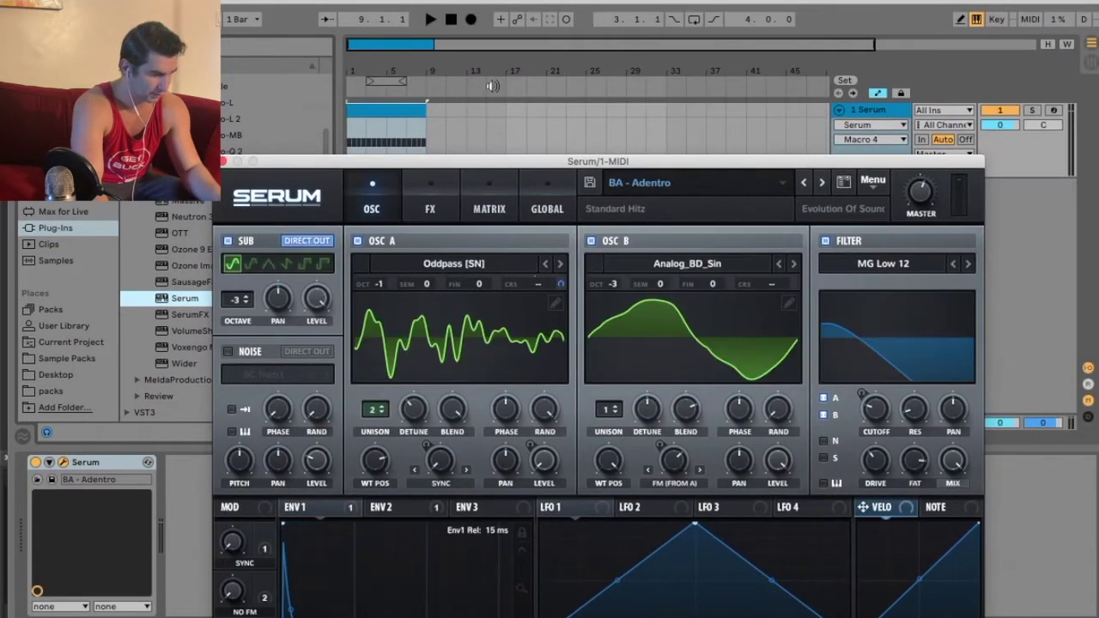
# Play the clip, step presets to BA - Evolution, close Serum, and set track volume to -12.9 dB
pyautogui.click(431, 20)
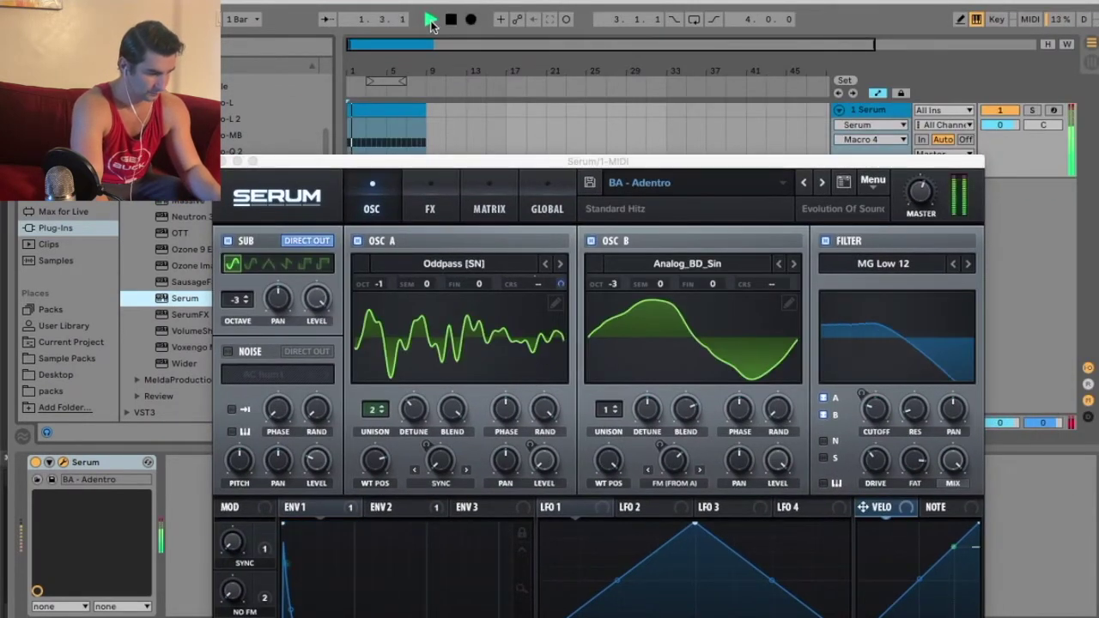
pyautogui.click(823, 183)
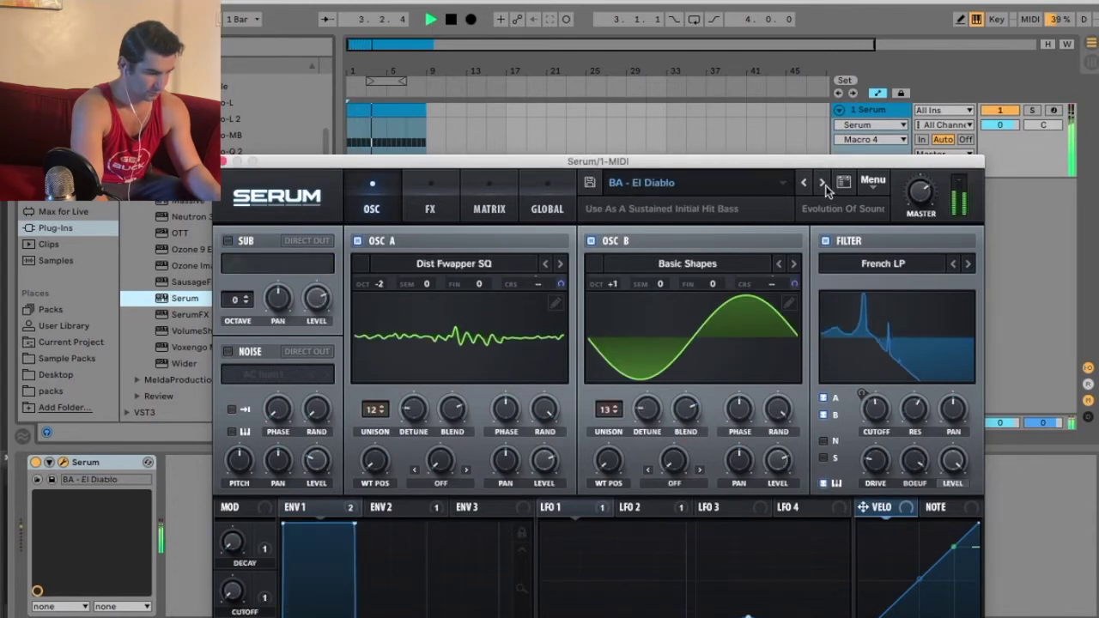
pyautogui.click(823, 183)
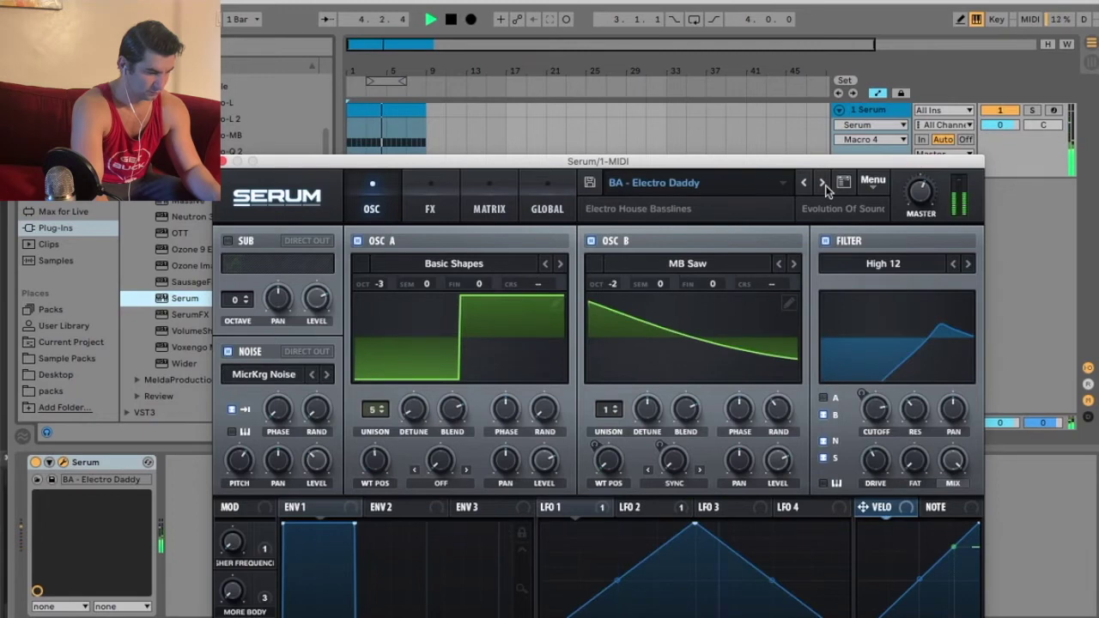
pyautogui.click(822, 183)
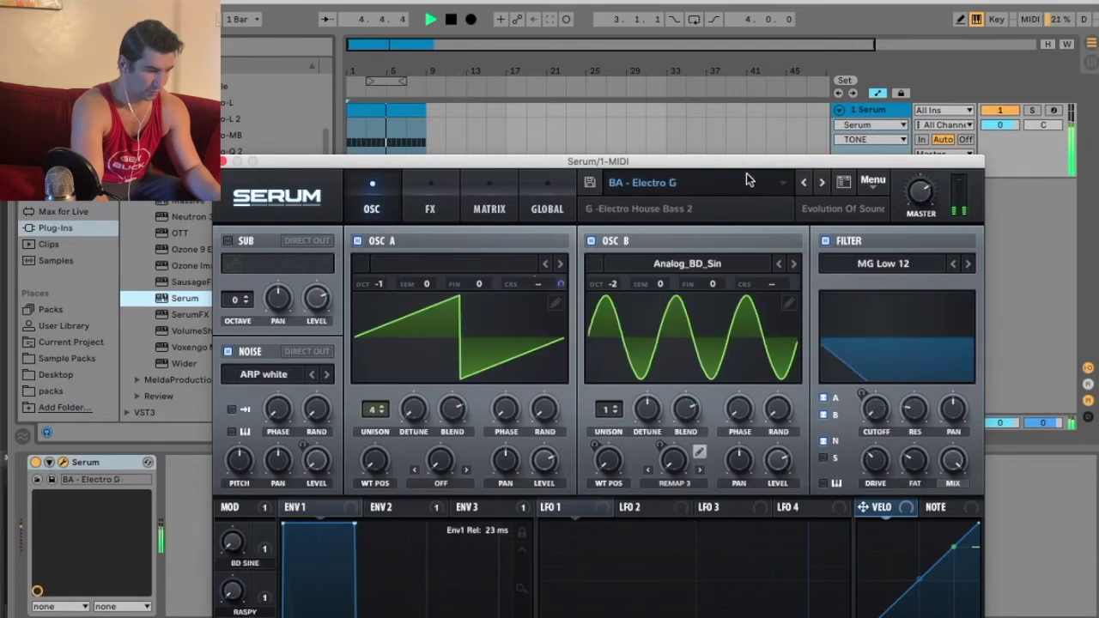
pyautogui.click(823, 183)
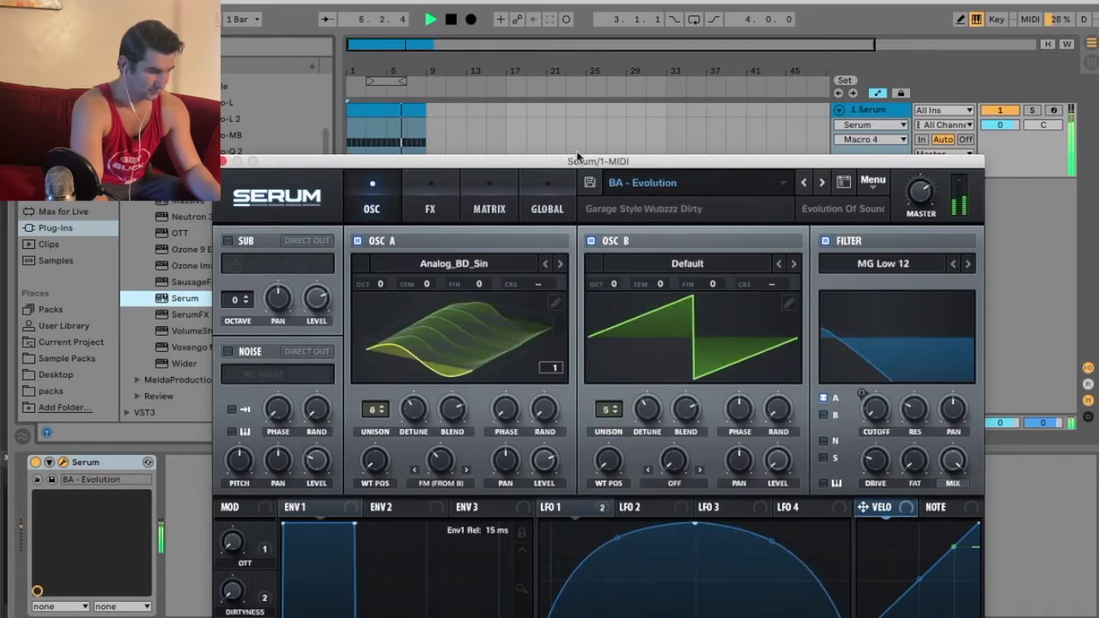
pyautogui.click(377, 163)
pyautogui.moveTo(1000, 125); pyautogui.dragTo(999, 147)
# Restart playback from bar 1 and load LoudMax onto the Serum track
pyautogui.press('space')
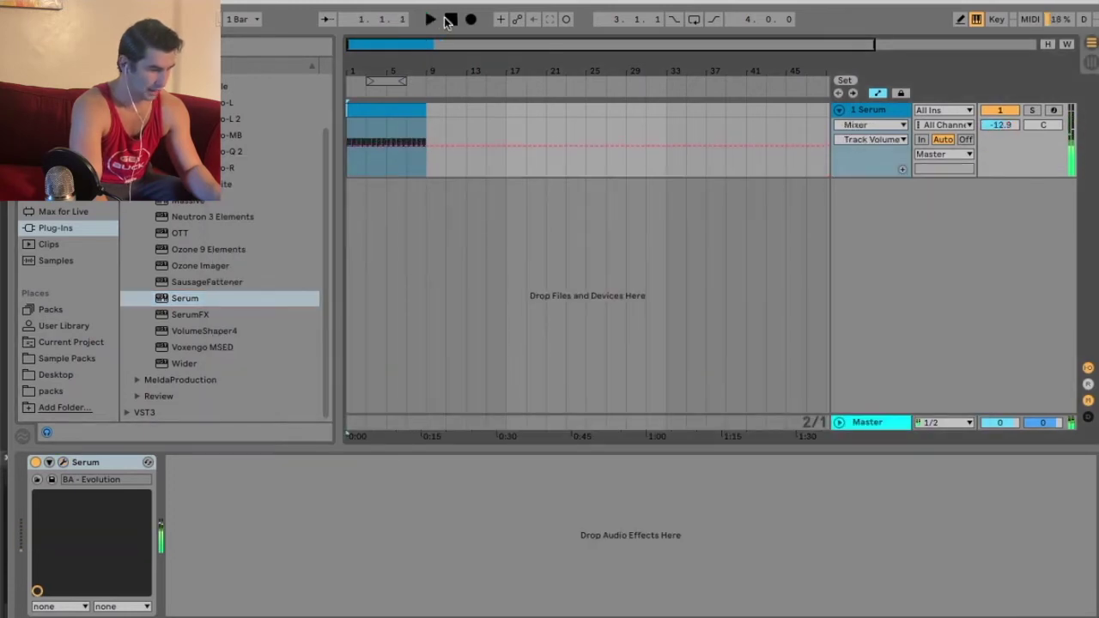
pyautogui.press('space')
pyautogui.scroll(2, 223, 309)
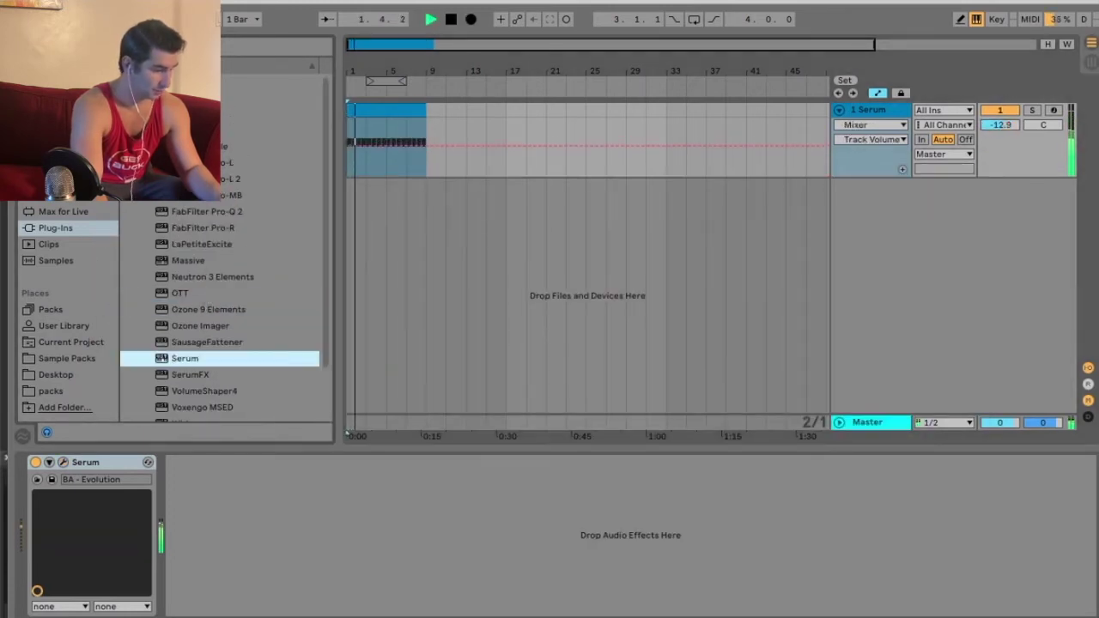
pyautogui.scroll(-5, 223, 258)
pyautogui.scroll(4, 221, 176)
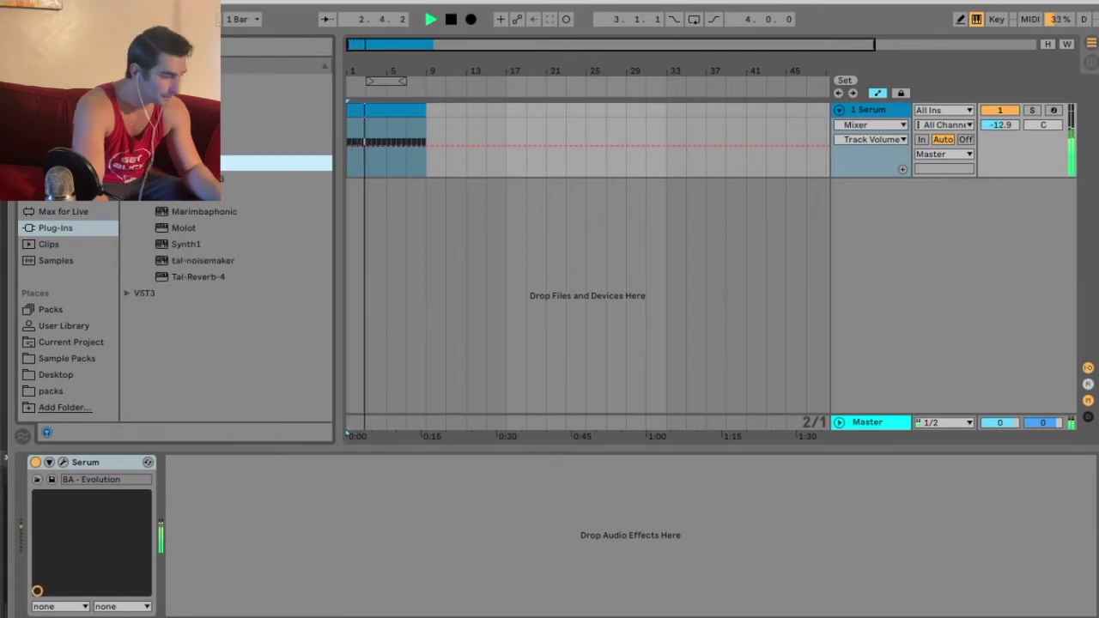
pyautogui.press('Return')
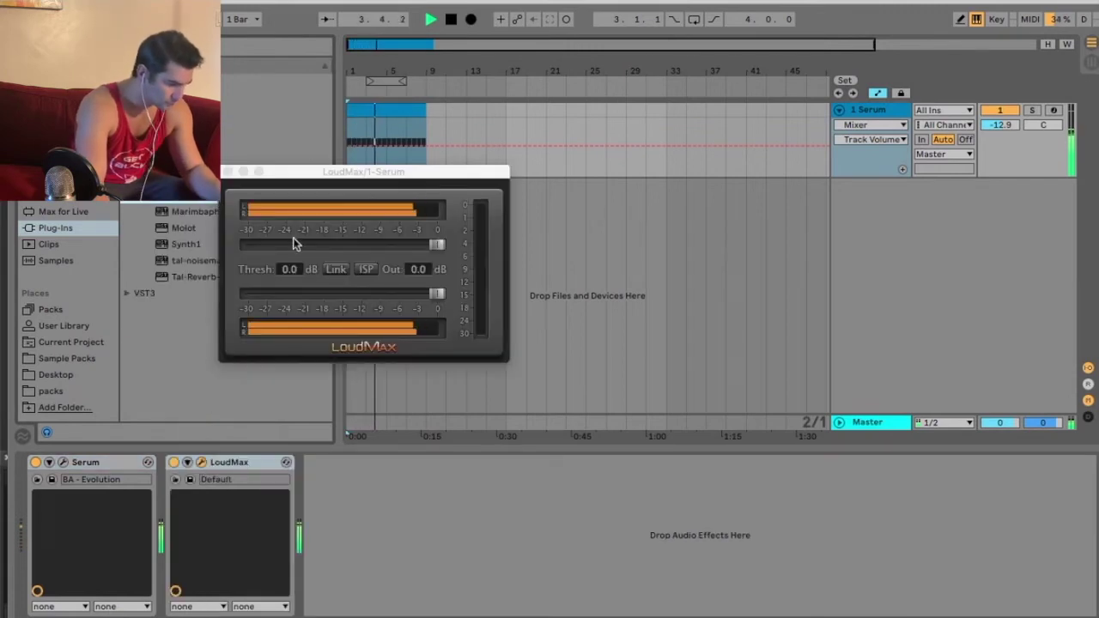
# Lower LoudMax's threshold to about -9.5 dB and turn on ISP
pyautogui.moveTo(334, 172); pyautogui.dragTo(479, 184)
pyautogui.moveTo(591, 256); pyautogui.dragTo(524, 255)
pyautogui.click(515, 283)
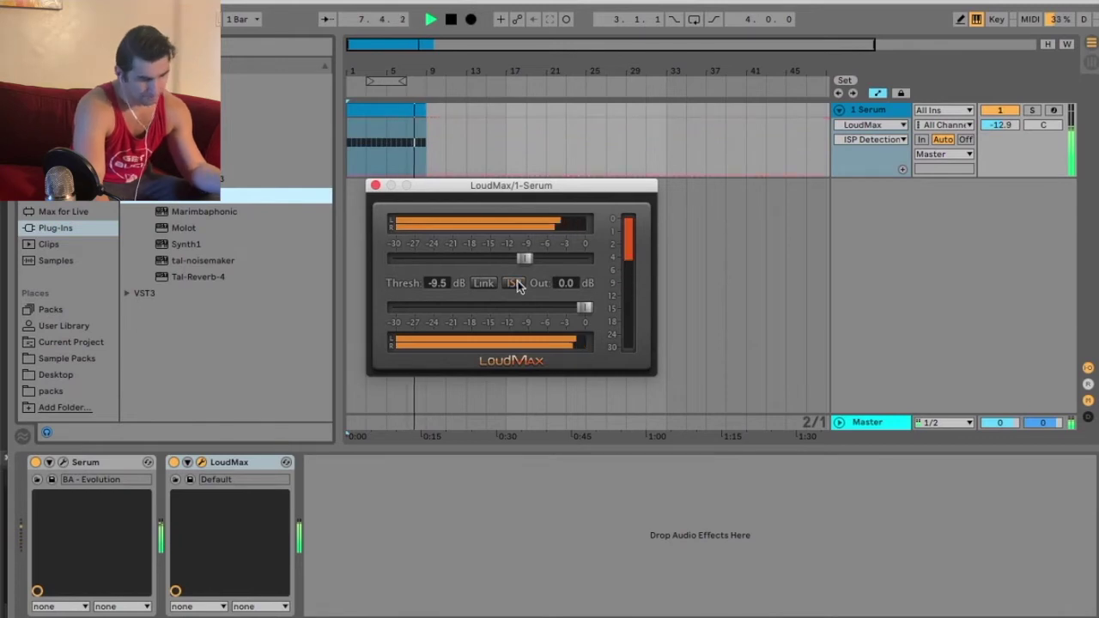
# Stop playback and nudge the LoudMax window slightly lower
pyautogui.press('space')
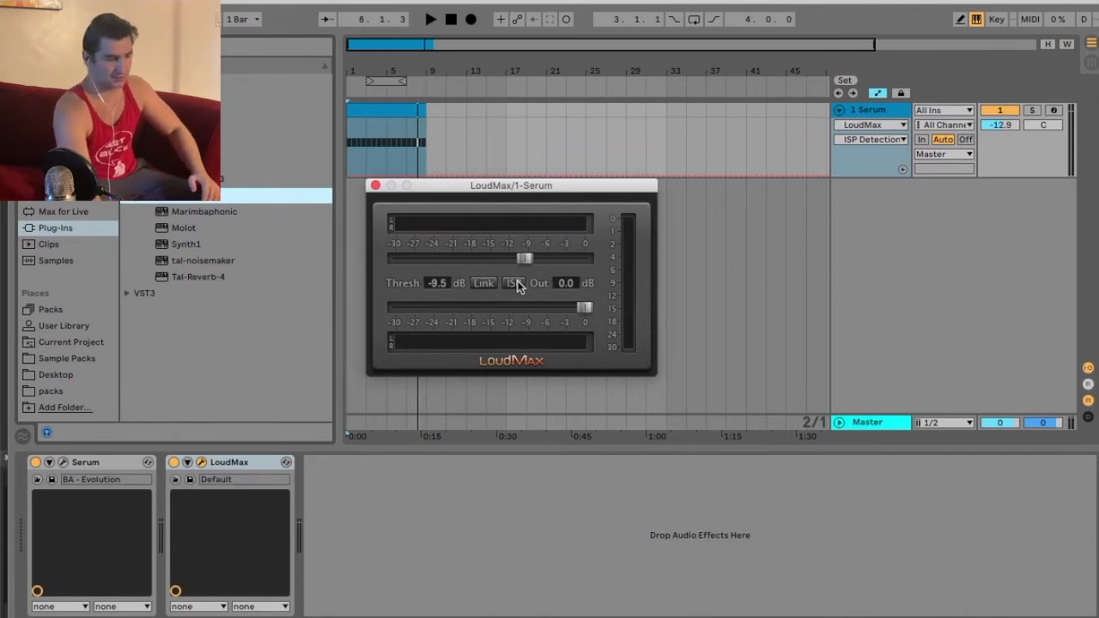
pyautogui.moveTo(541, 188)
pyautogui.mouseDown()
pyautogui.moveTo(585, 192)
pyautogui.moveTo(537, 192)
pyautogui.mouseUp()
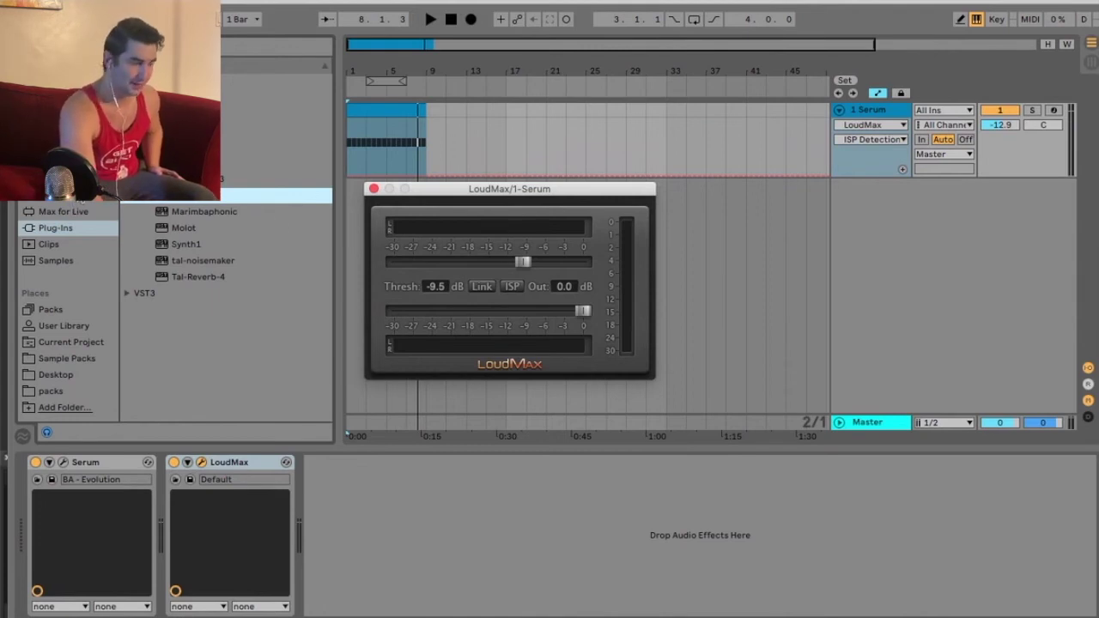
pyautogui.moveTo(459, 193); pyautogui.dragTo(465, 221)
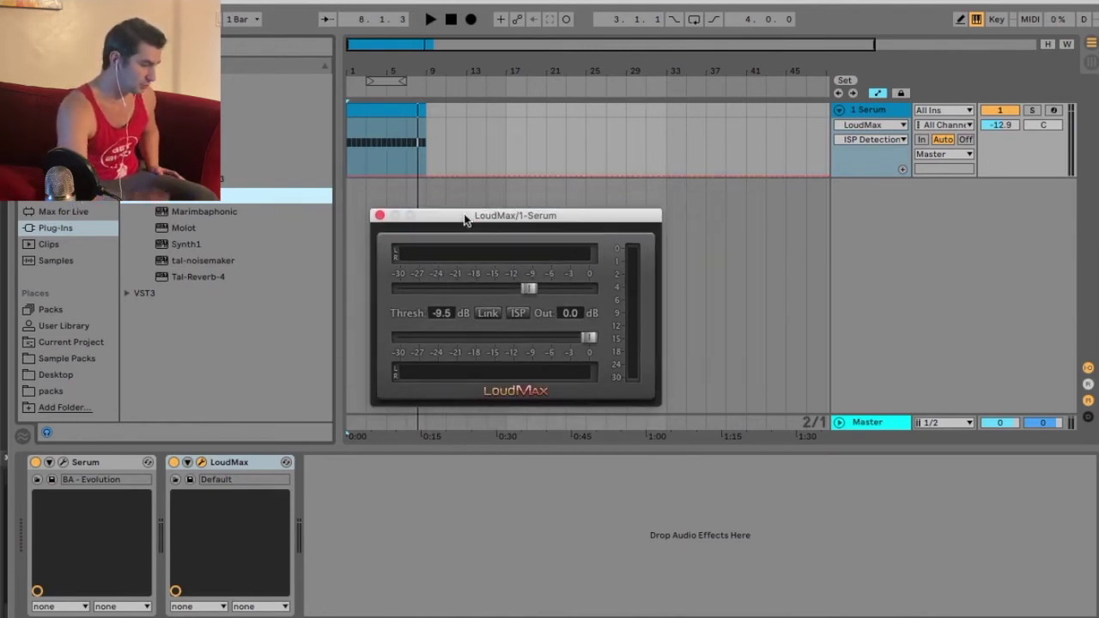